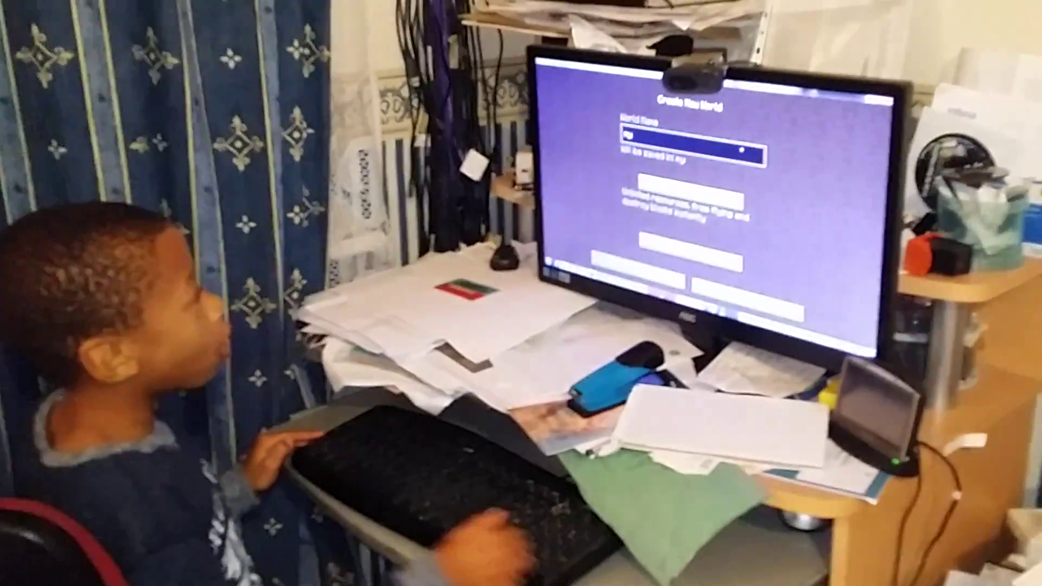
pyautogui.write('y')
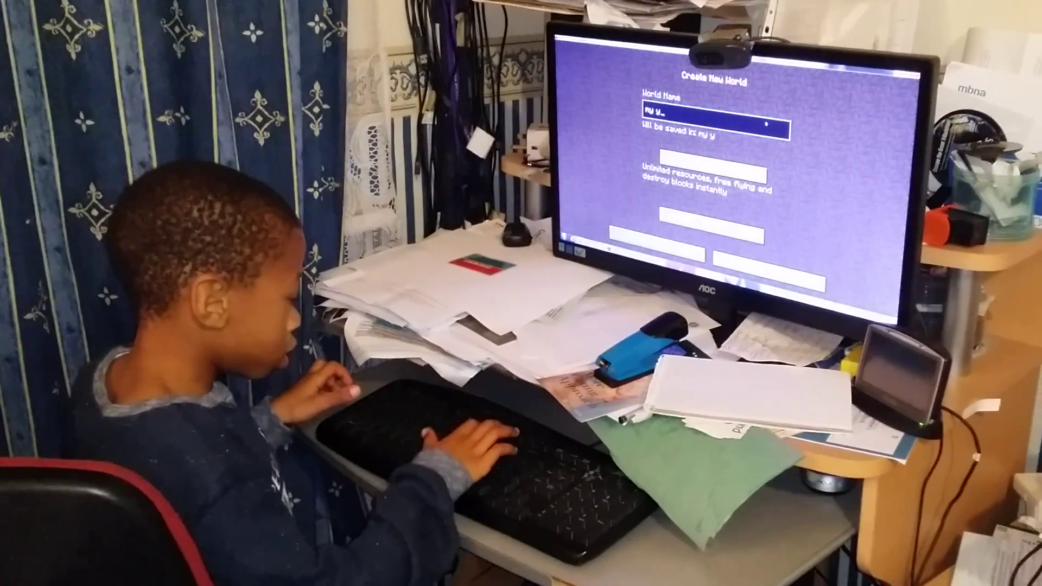
pyautogui.write('outub')
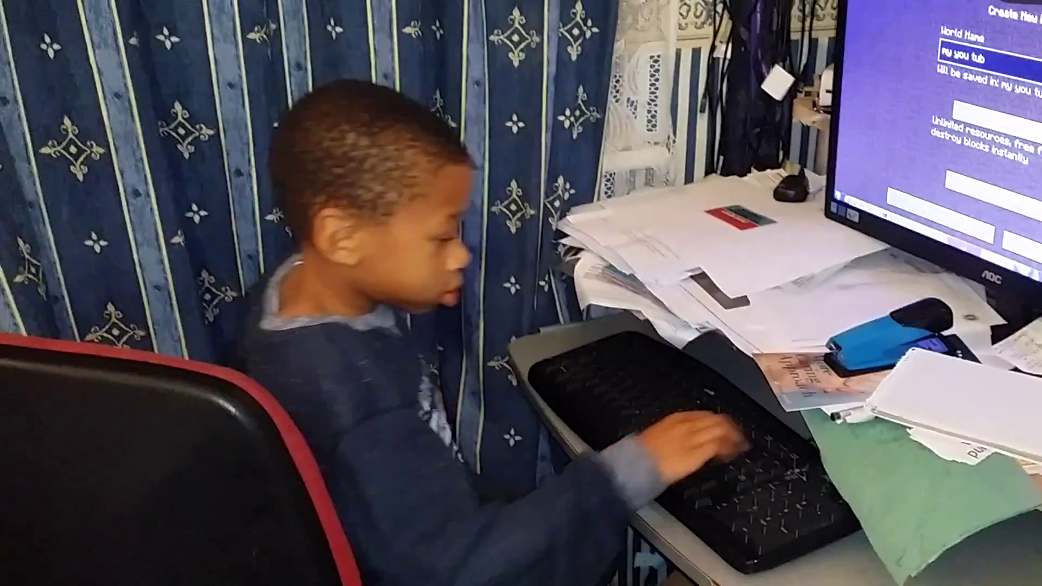
# Step: Erase the last letters of the world name to correct it
pyautogui.press('BackSpace')
pyautogui.press('BackSpace')
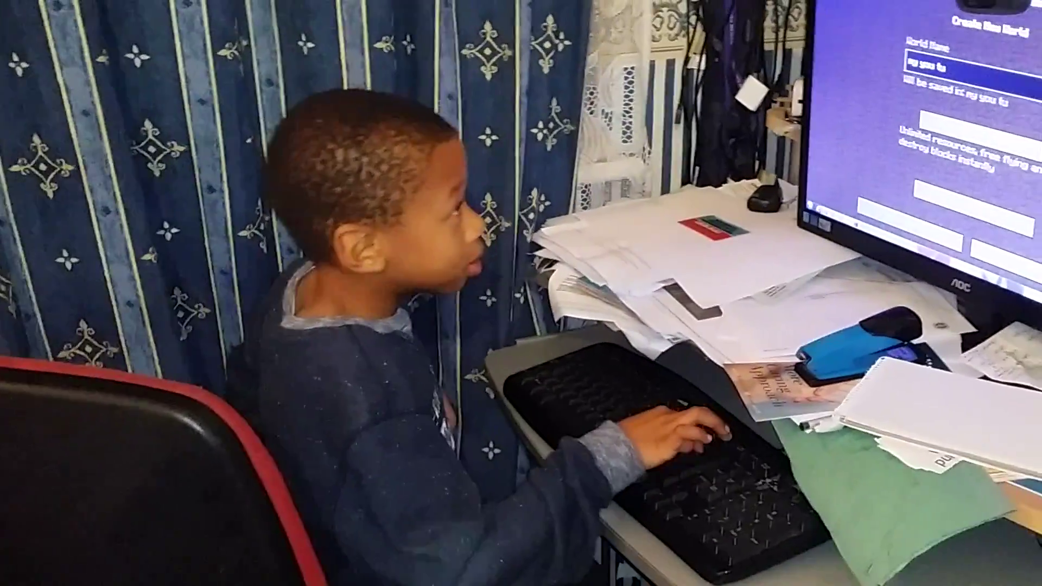
pyautogui.write('bu')
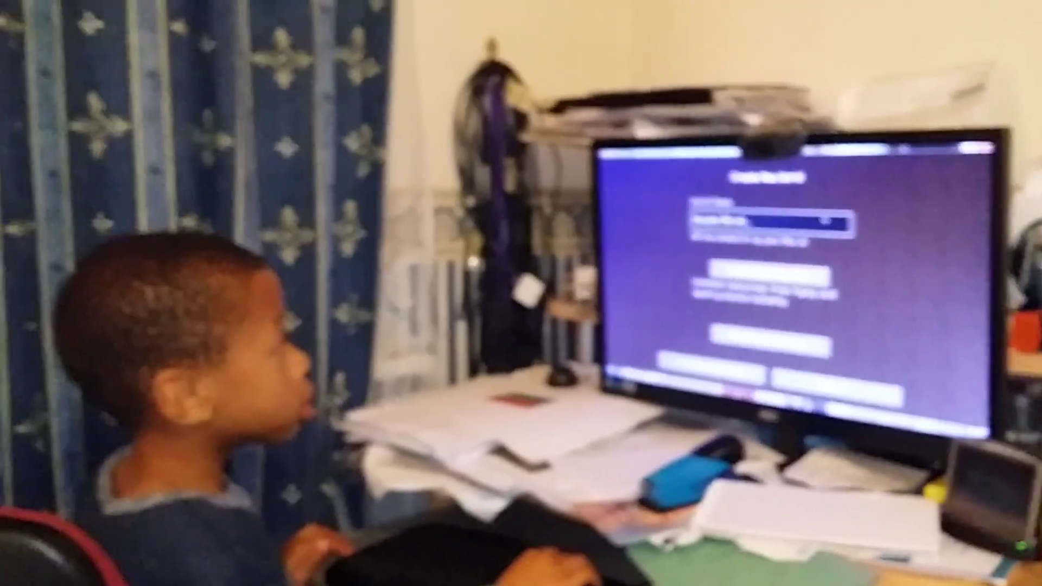
pyautogui.write('or')
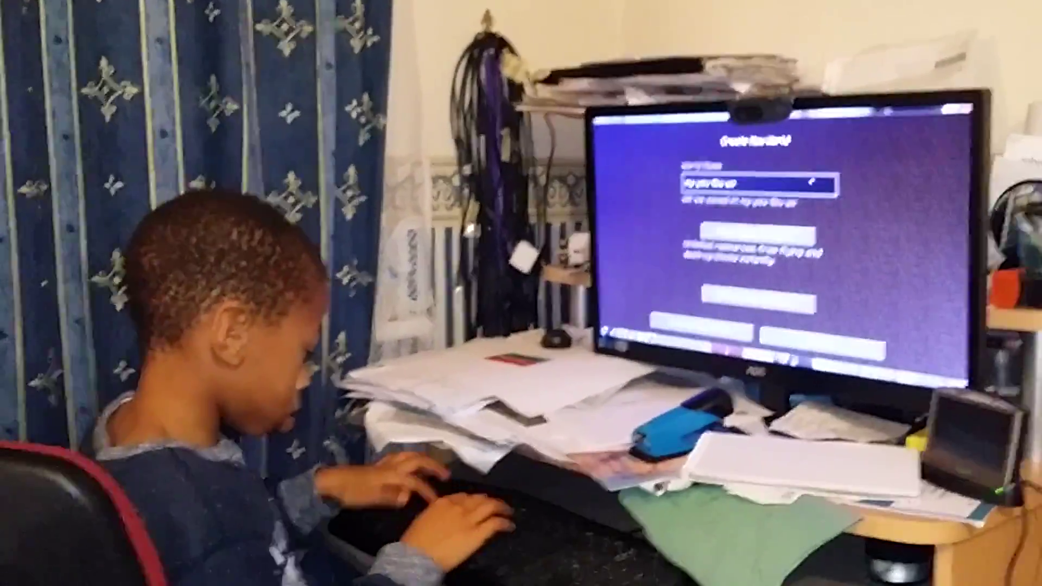
pyautogui.write('ld')
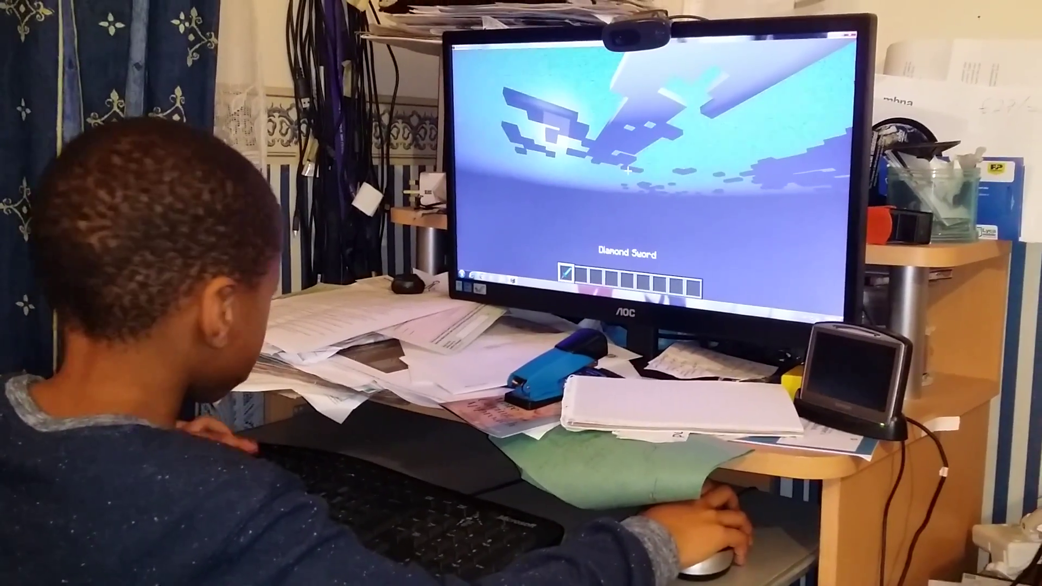
# Step: Move the Diamond Sword to another slot in the Survival Inventory
pyautogui.press('e')
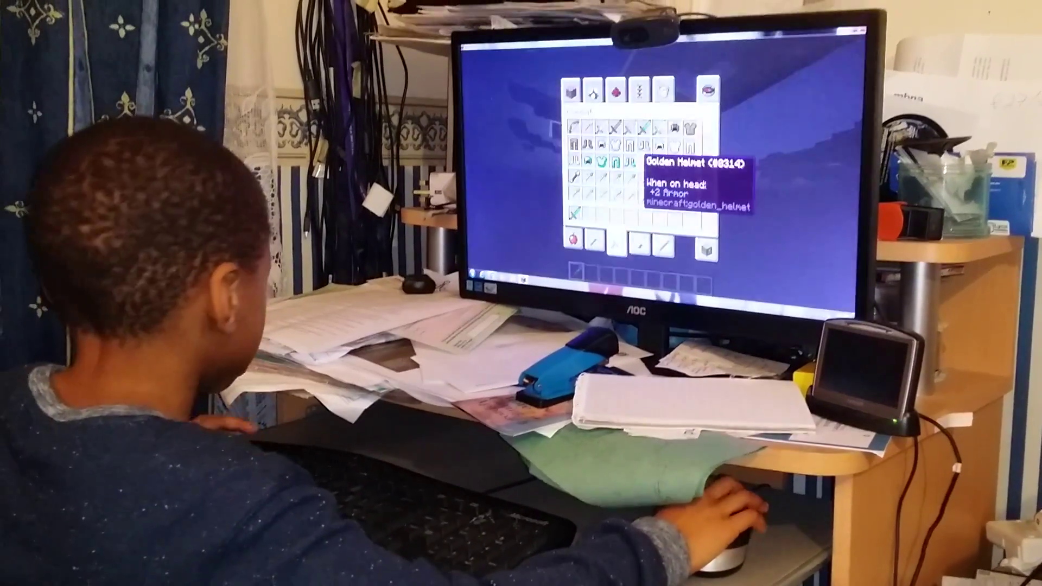
pyautogui.click(700, 277)
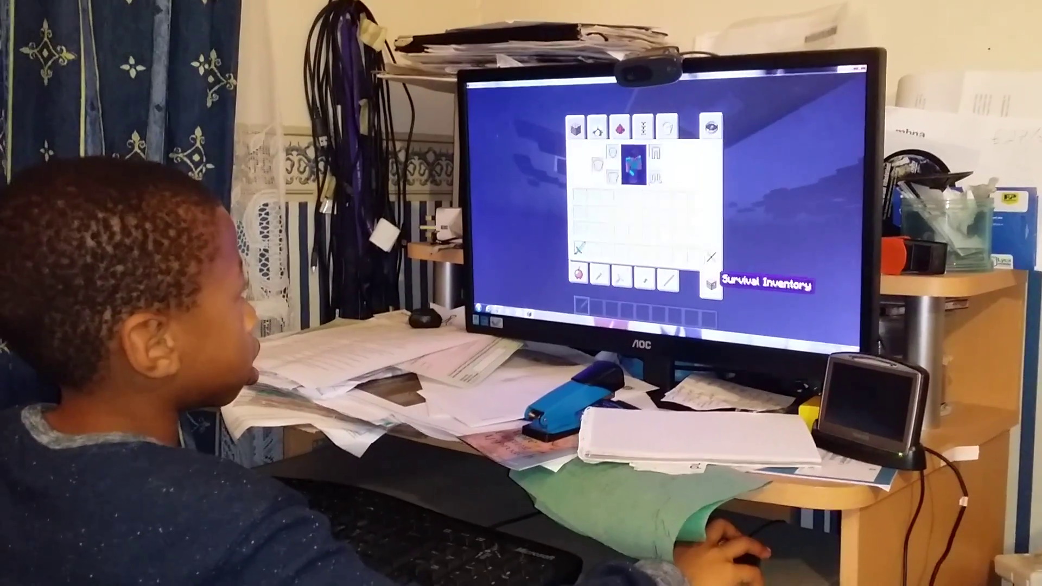
pyautogui.click(579, 239)
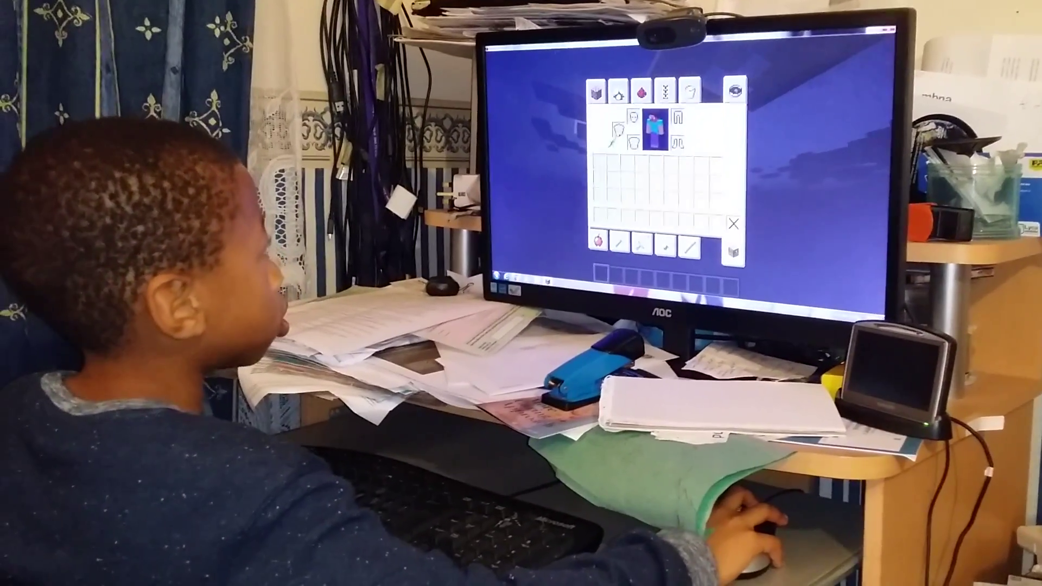
pyautogui.click(617, 124)
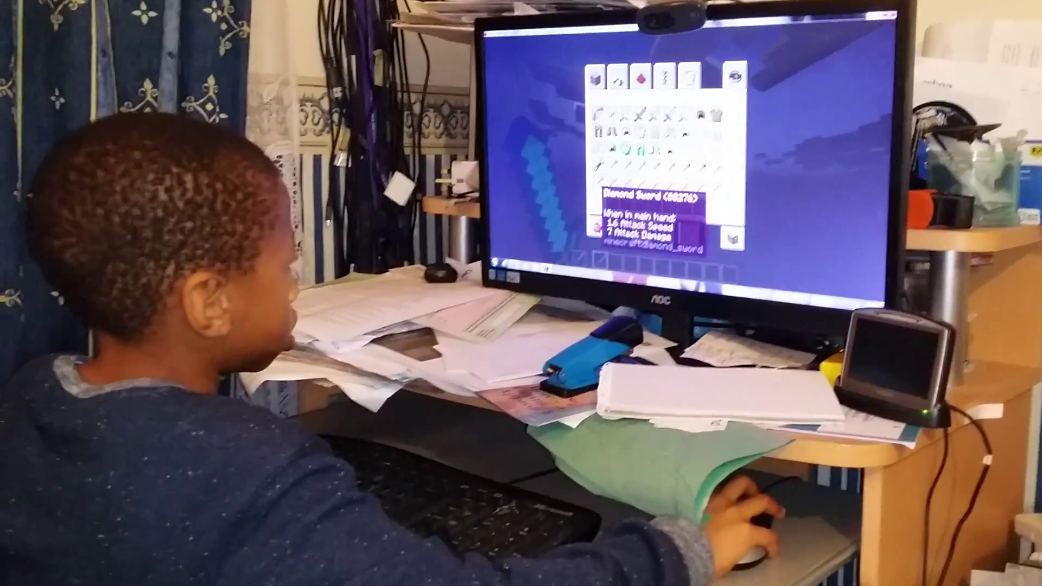
pyautogui.press('e')
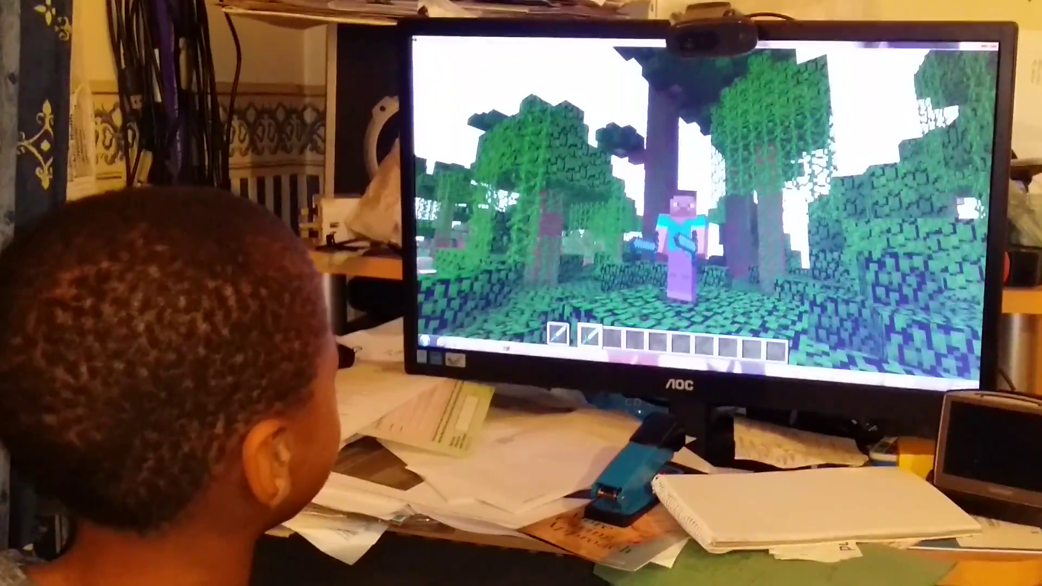
# Step: Open the inventory to fetch the diamond helmet and other diamond armour
pyautogui.press('e')
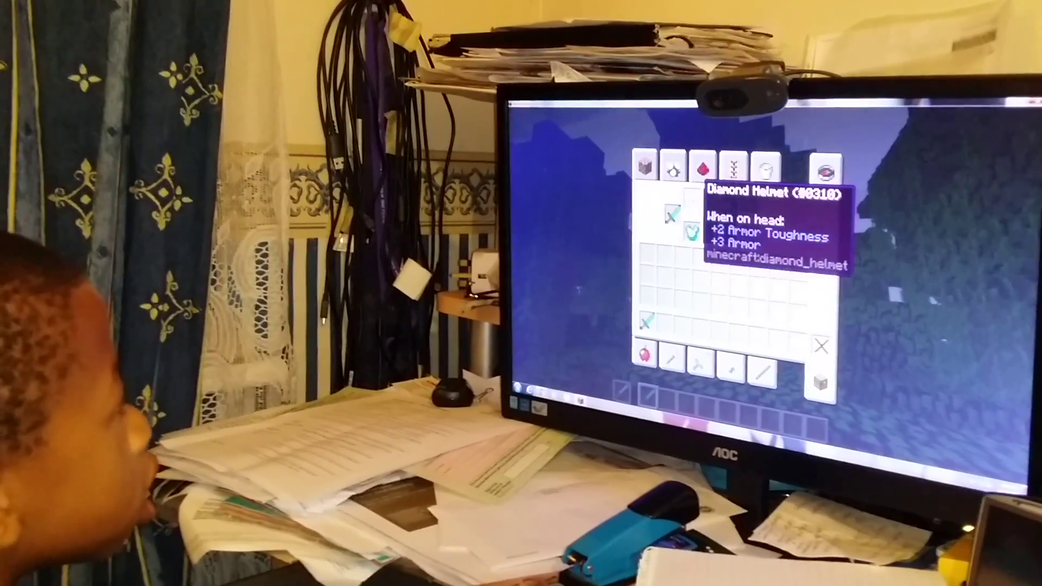
# Step: Close and reopen the inventory, then browse the creative item categories
pyautogui.press('e')
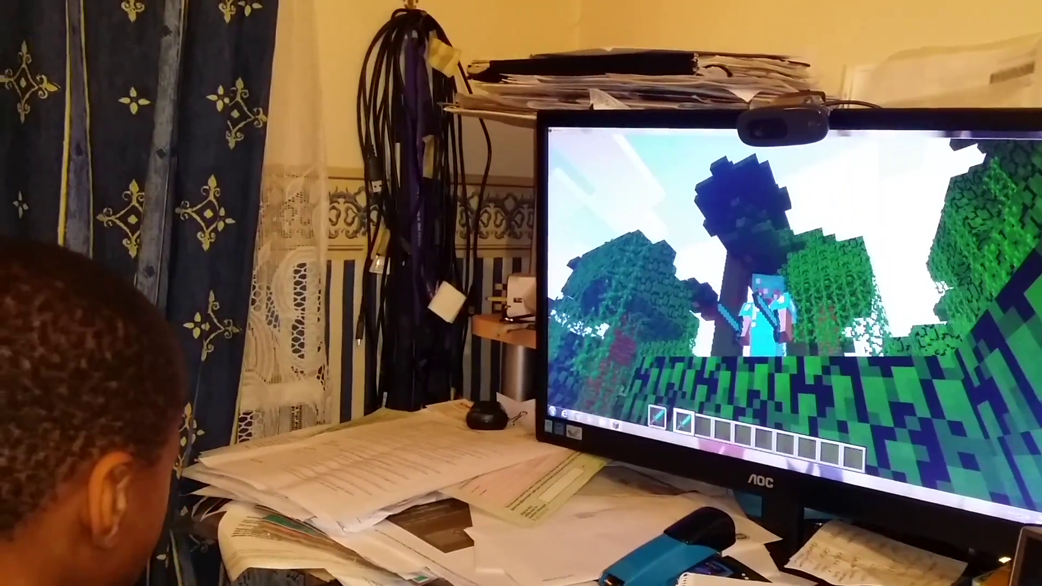
pyautogui.press('e')
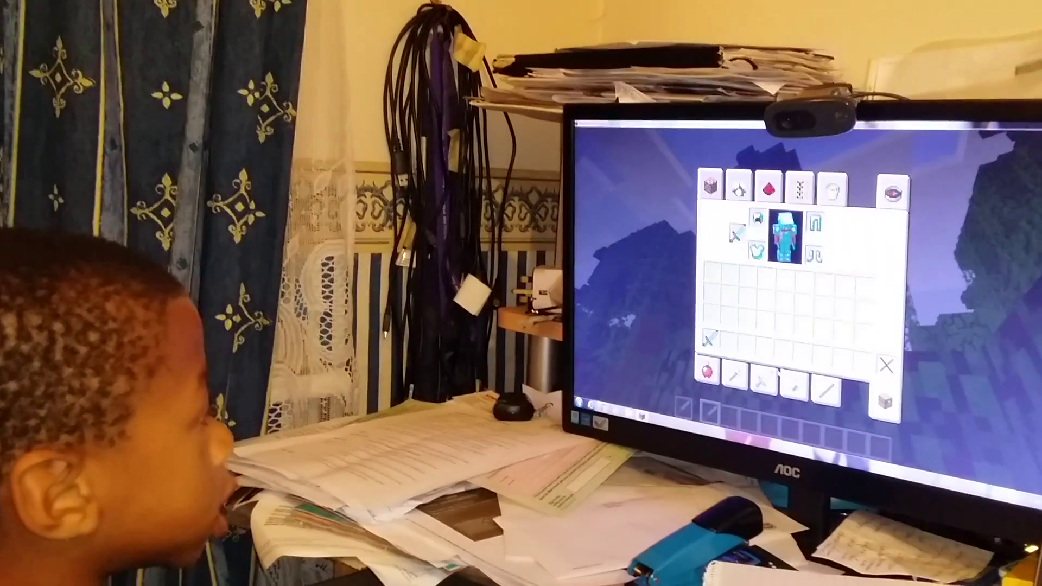
pyautogui.click(764, 383)
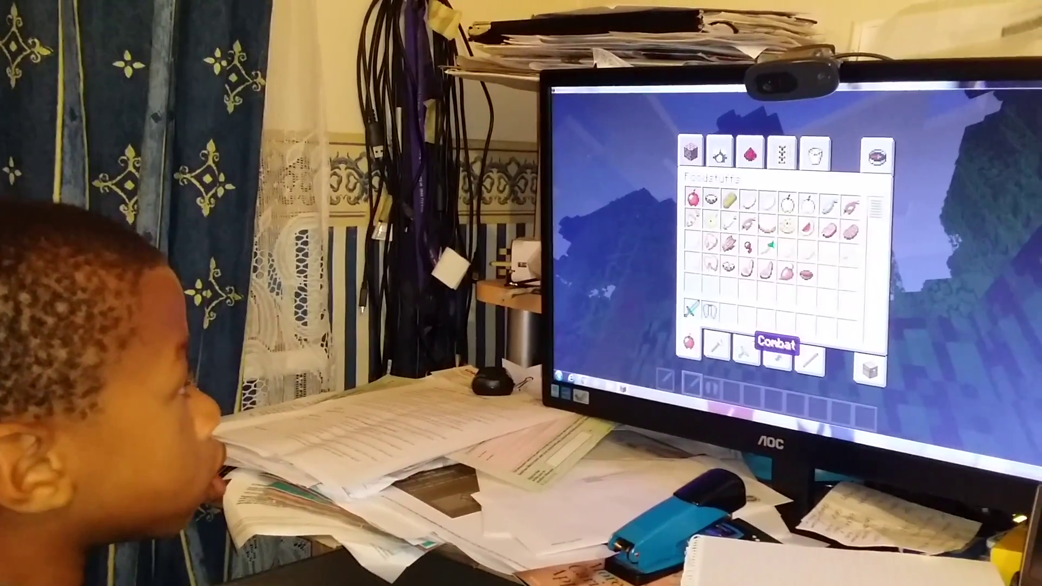
# Step: Browse the Brewing, Materials and Miscellaneous spawn-egg categories, adding items to the hotbar
pyautogui.click(757, 348)
pyautogui.click(788, 358)
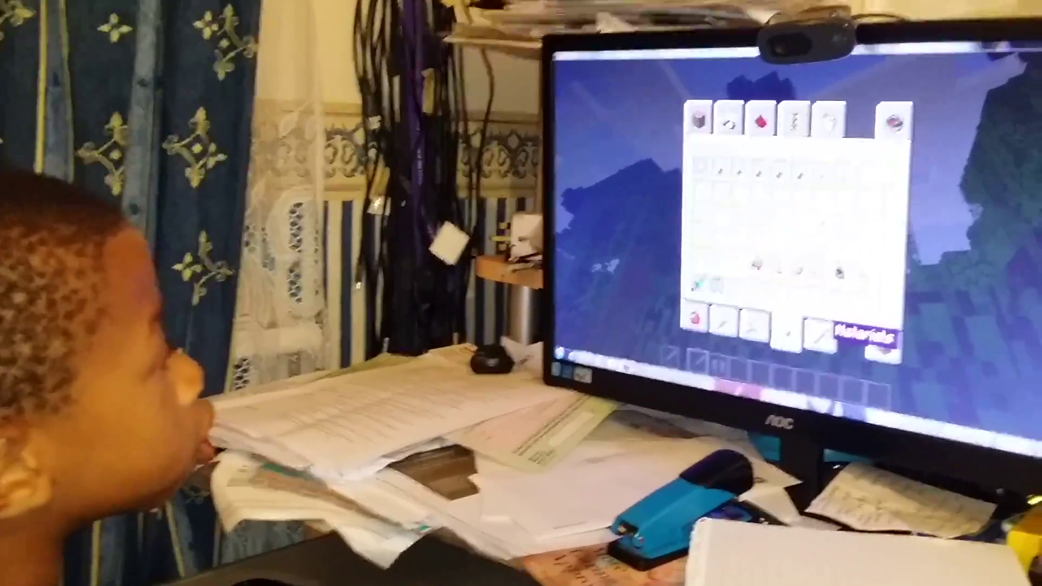
pyautogui.click(834, 338)
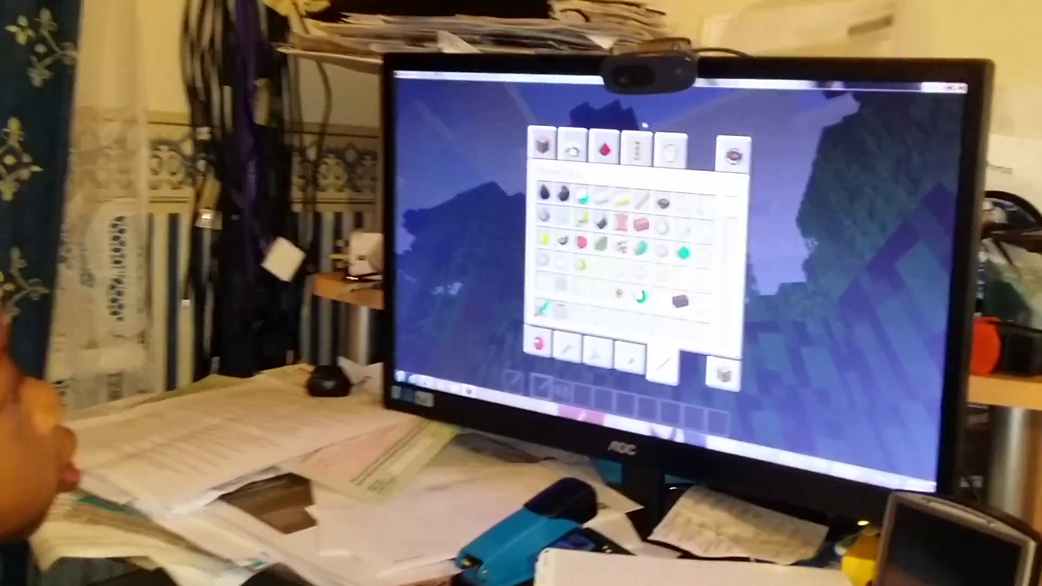
pyautogui.click(670, 148)
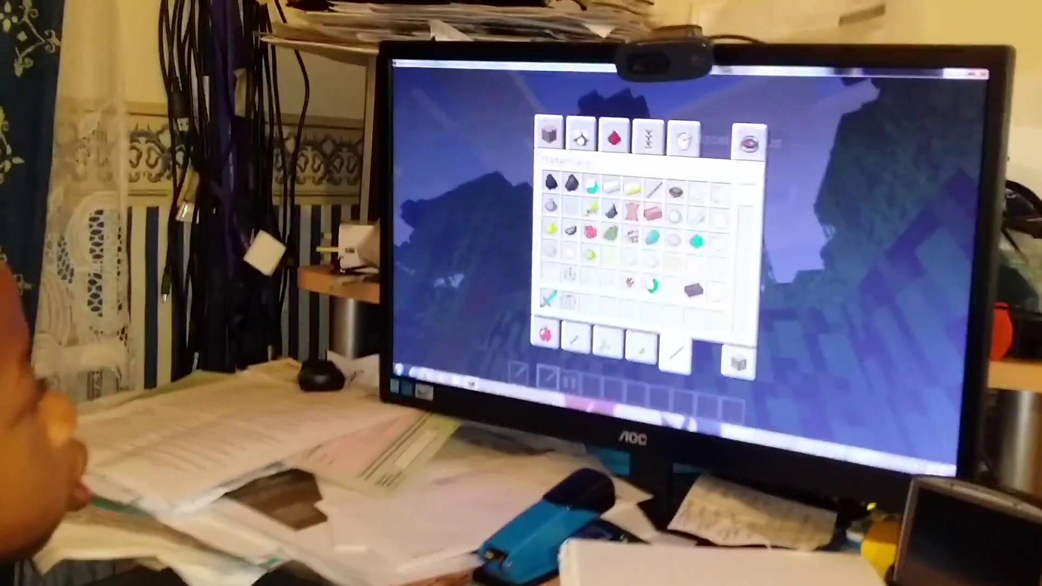
pyautogui.scroll(-5, 623, 245)
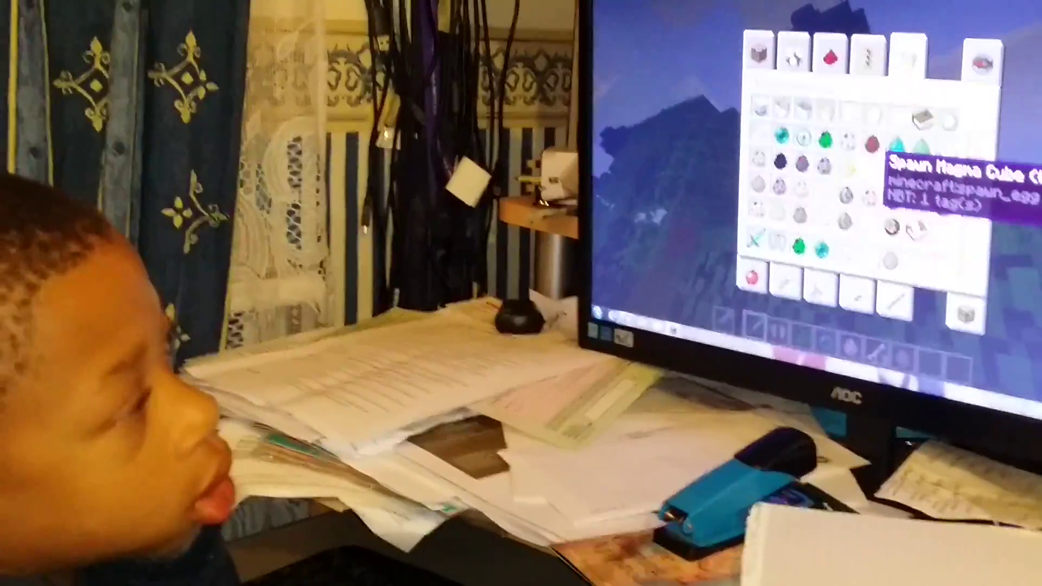
pyautogui.press('e')
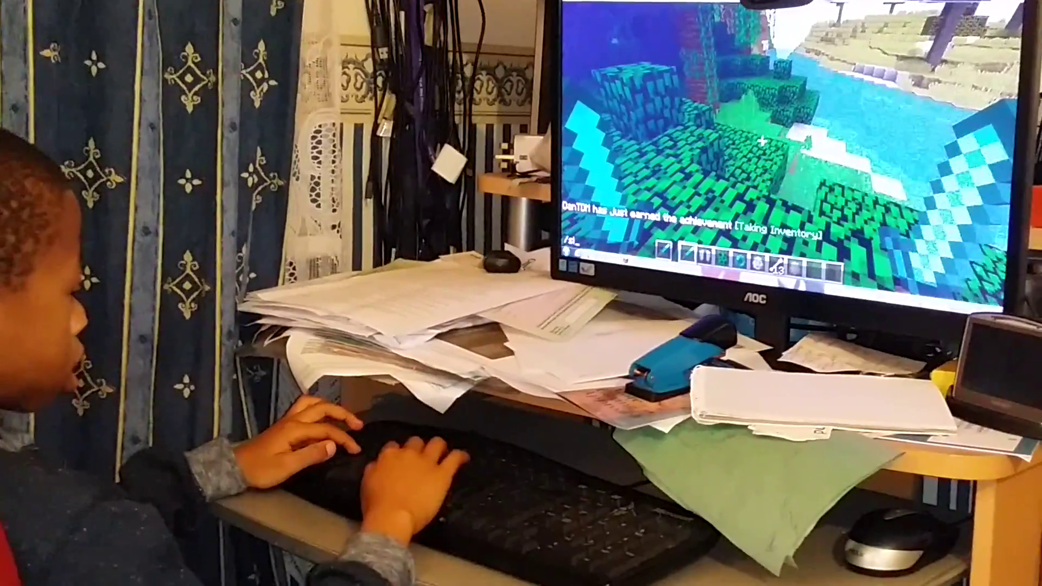
pyautogui.write('ummon')
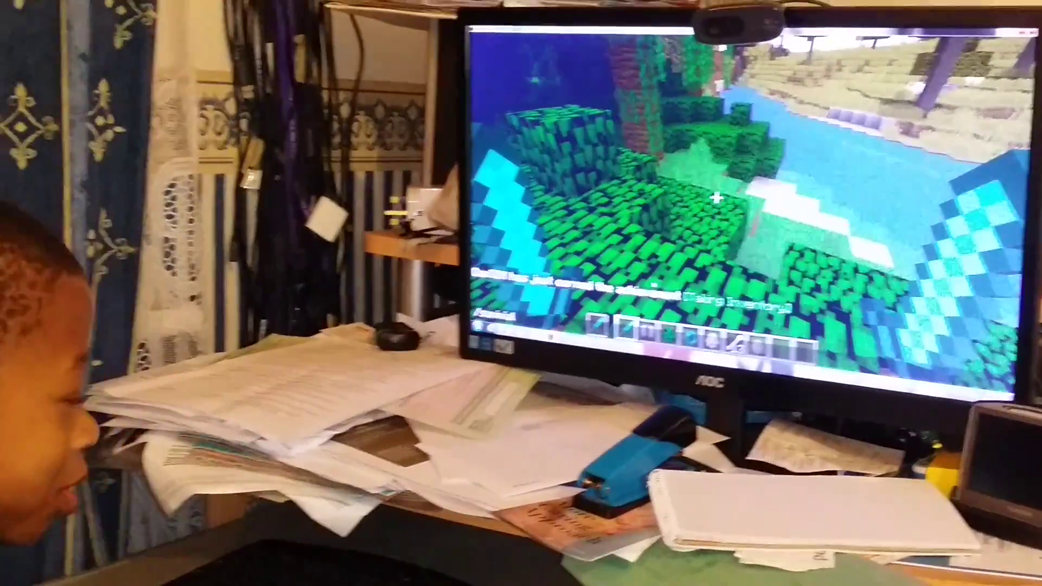
# Step: Send chat commands, including /help and /defaultgamemode without a mode
pyautogui.press('Return')
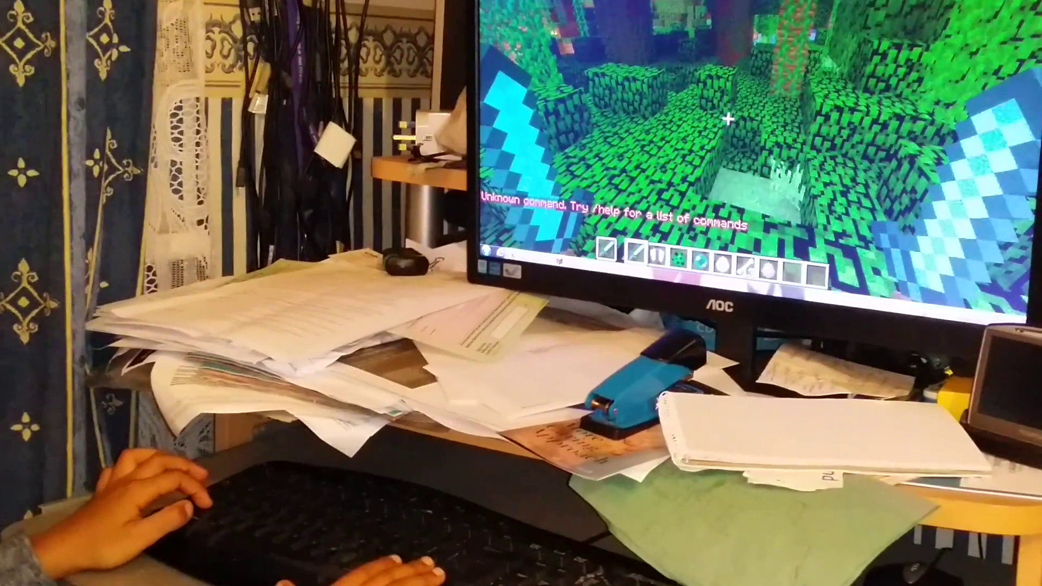
pyautogui.press('e')
pyautogui.press('e')
pyautogui.write('/h')
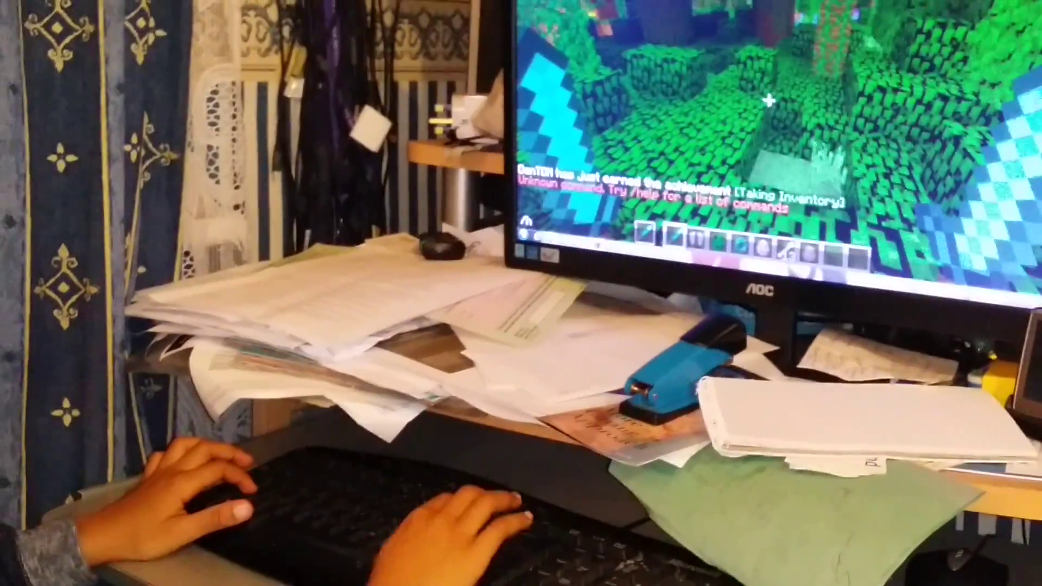
pyautogui.write('e')
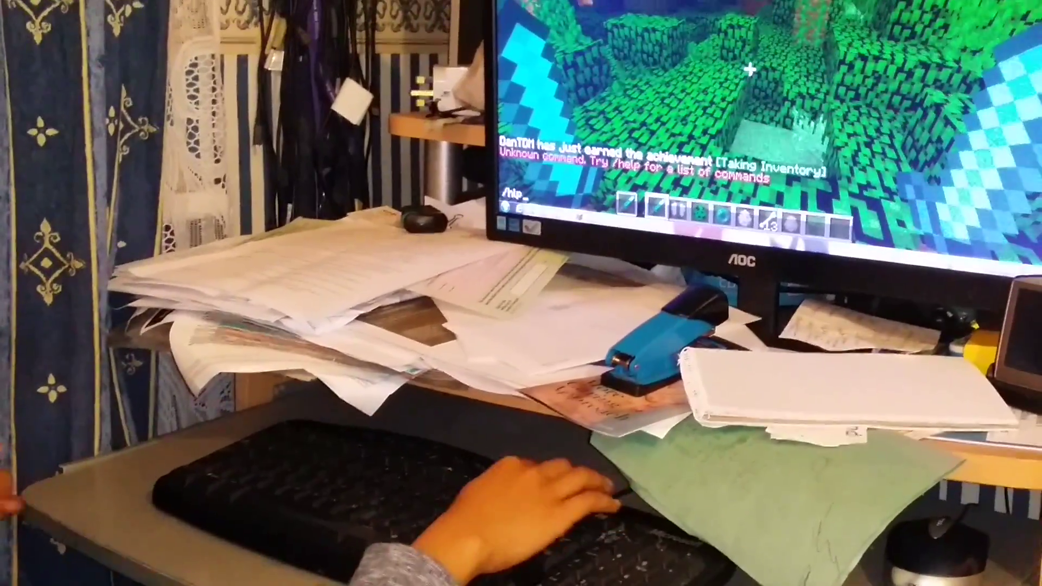
pyautogui.write('p')
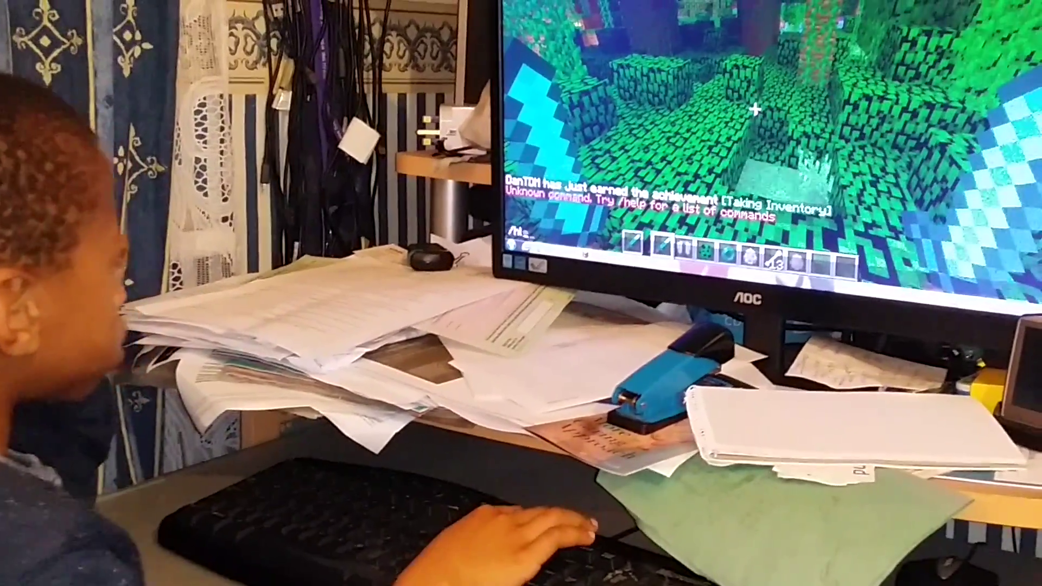
pyautogui.press('BackSpace')
pyautogui.write('e')
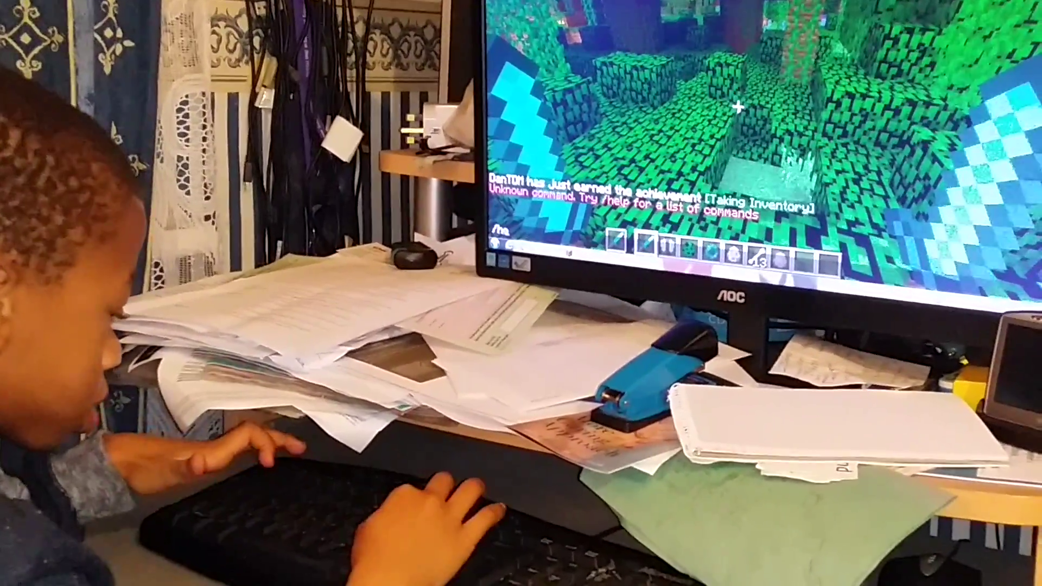
pyautogui.write('lp')
pyautogui.press('Return')
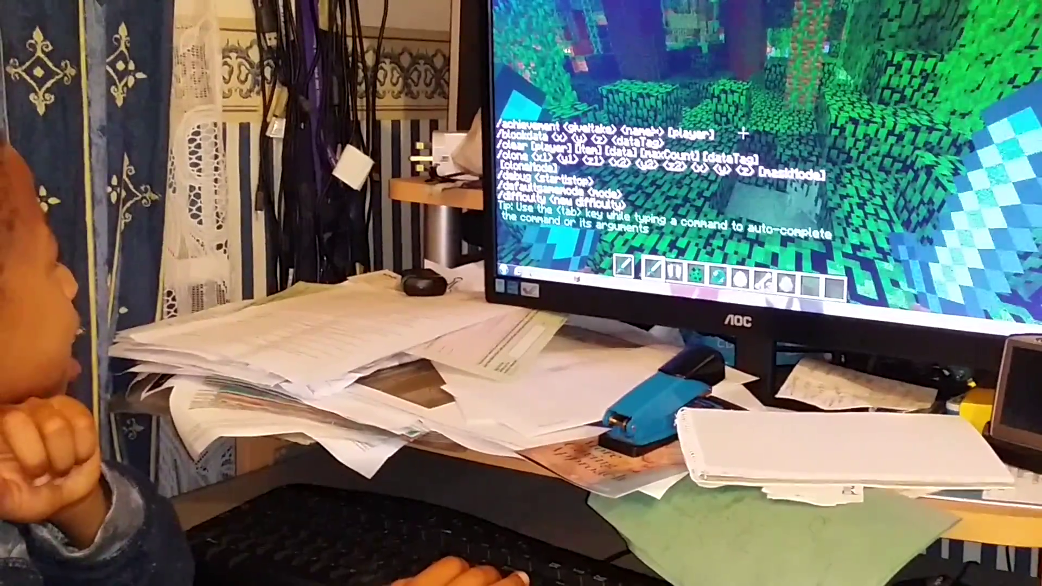
pyautogui.write('/defaultg')
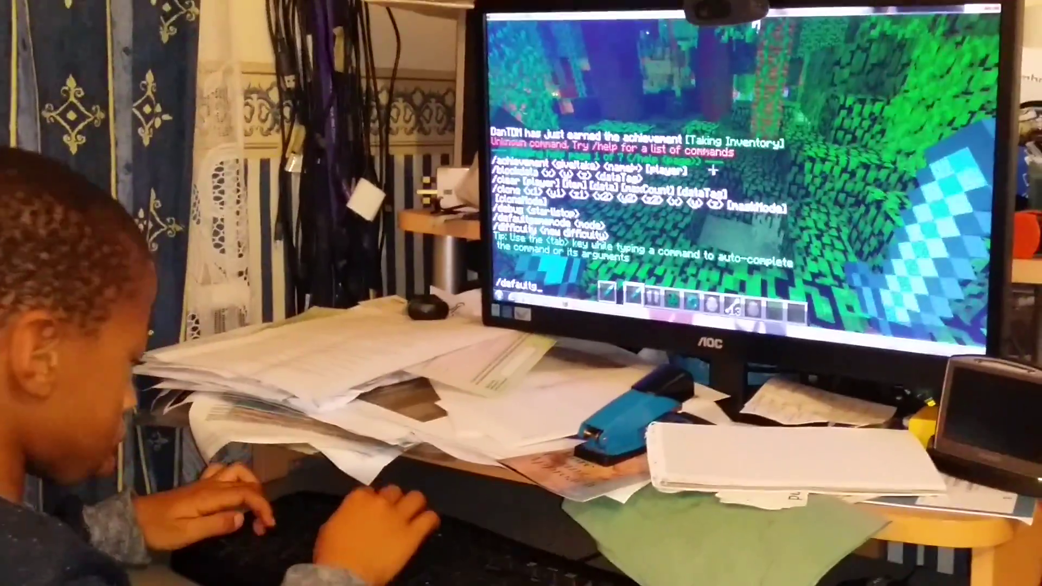
pyautogui.write('e')
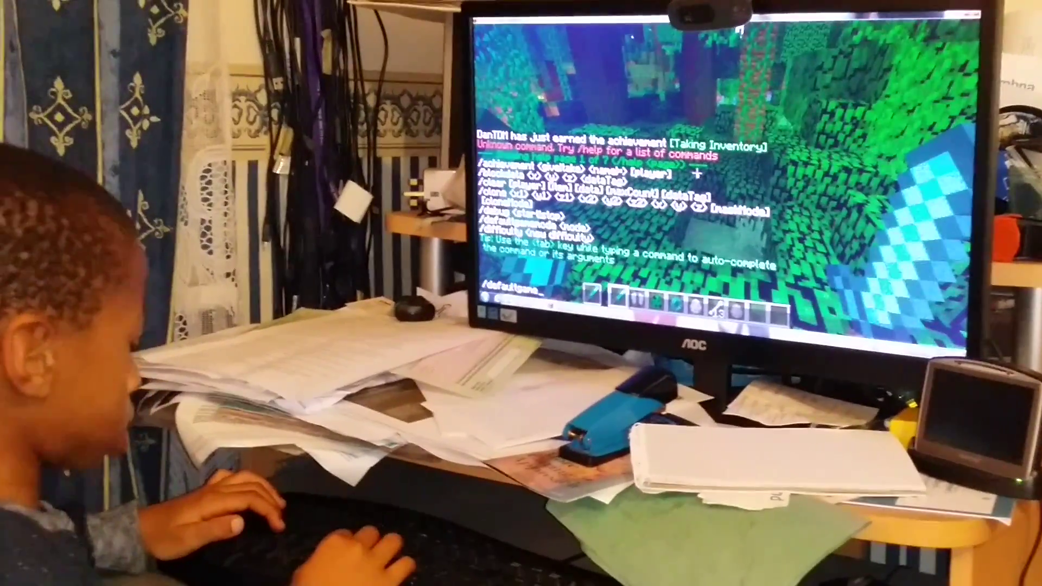
pyautogui.write('mode')
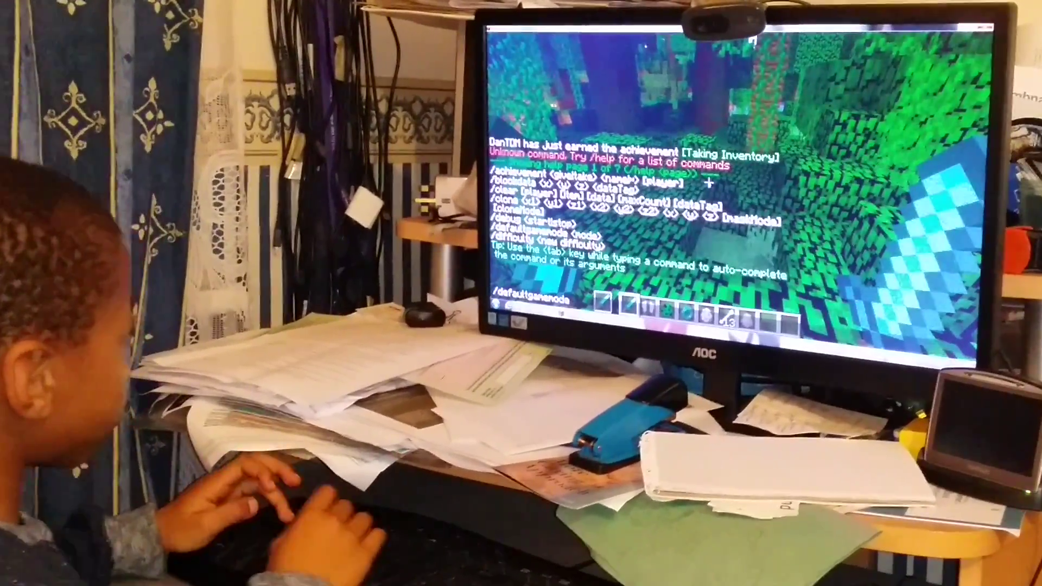
pyautogui.press('Return')
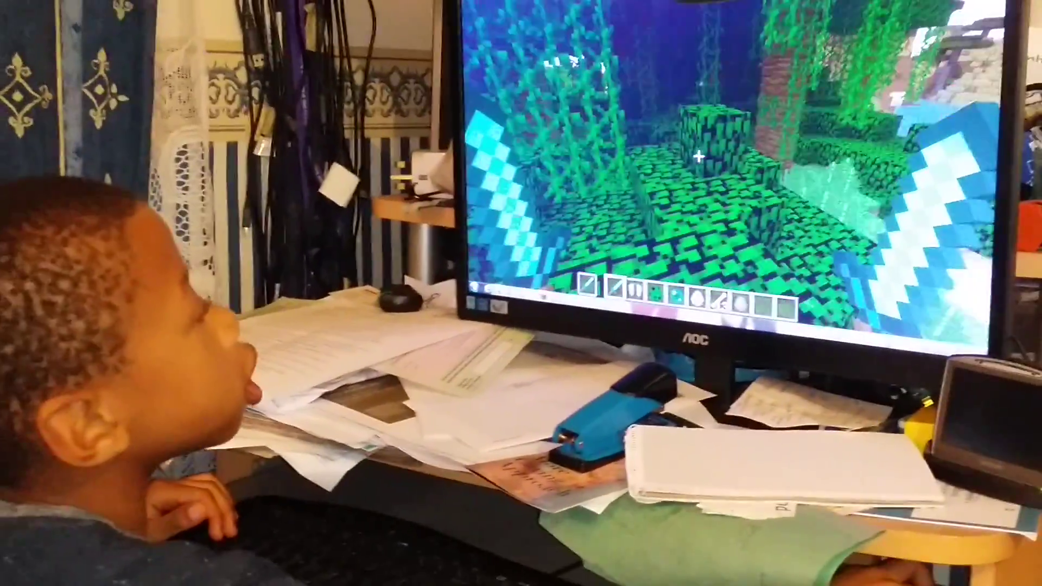
# Step: Hold the creeper spawn egg and check the survival inventory's armour slots
pyautogui.press('4')
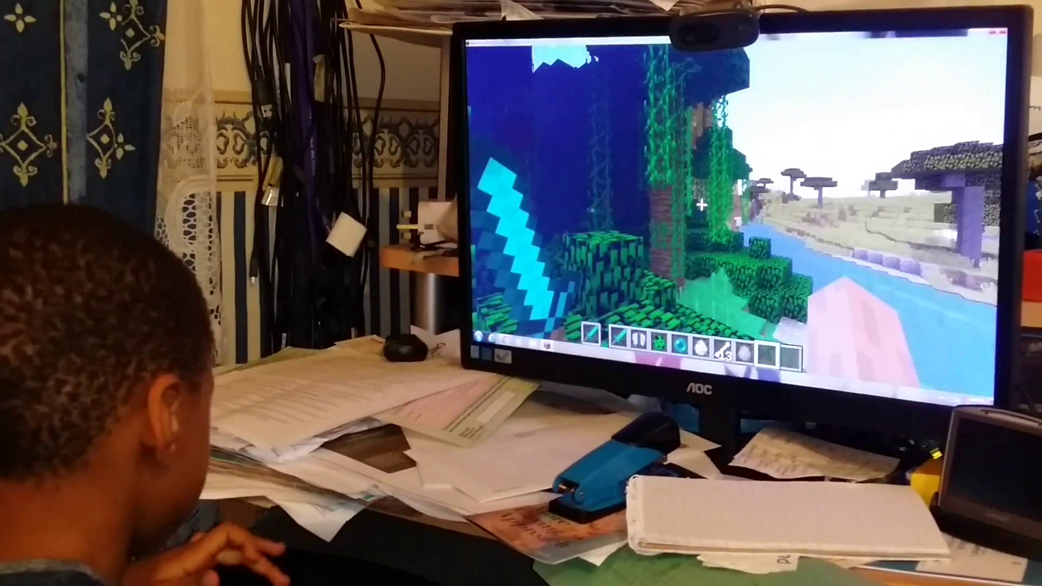
pyautogui.press('e')
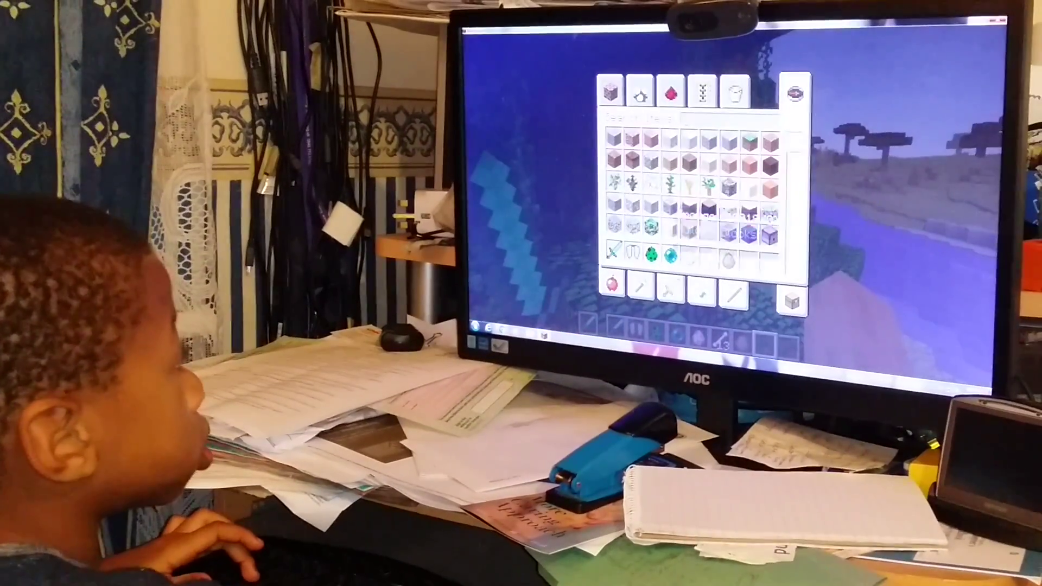
pyautogui.click(794, 306)
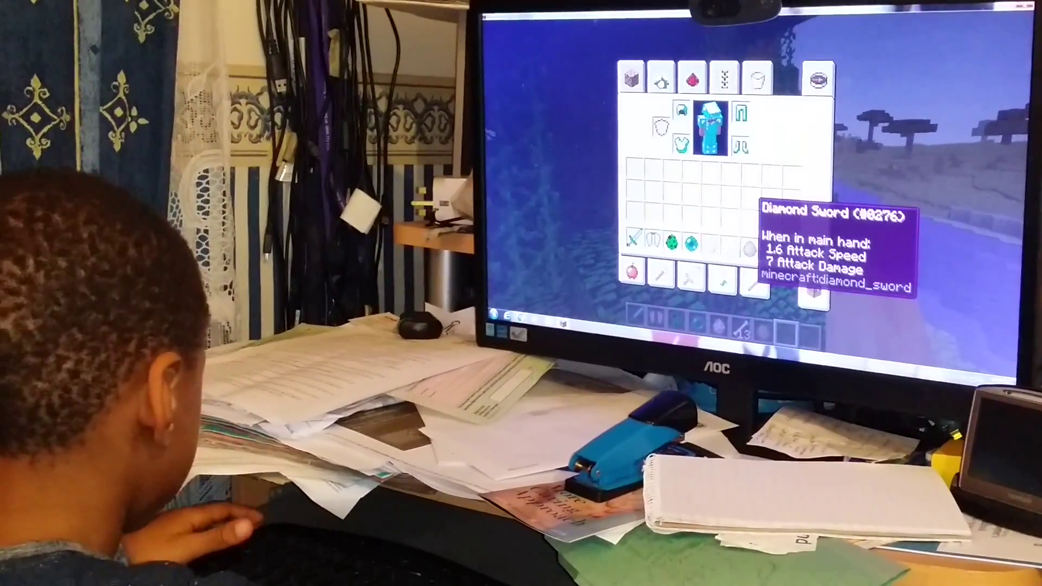
pyautogui.press('e')
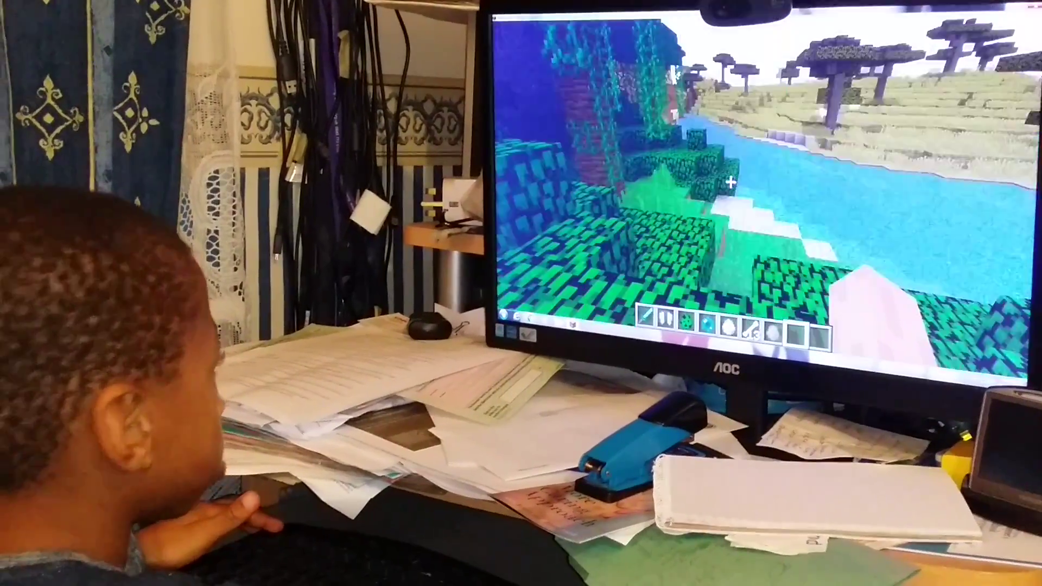
# Step: Store the diamond chestplate in the inventory, wearing the Elytra in its place
pyautogui.press('e')
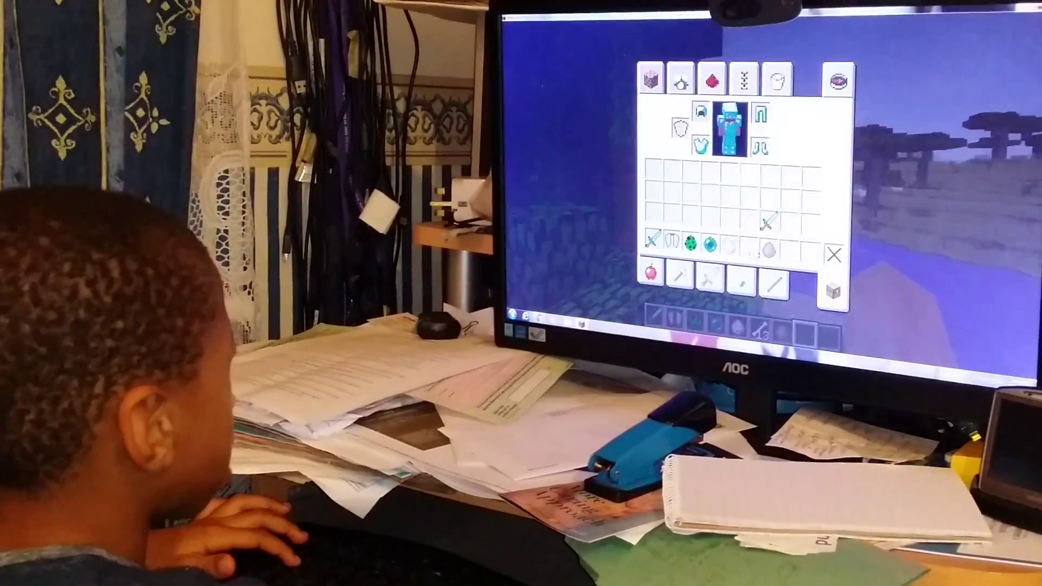
pyautogui.click(701, 147)
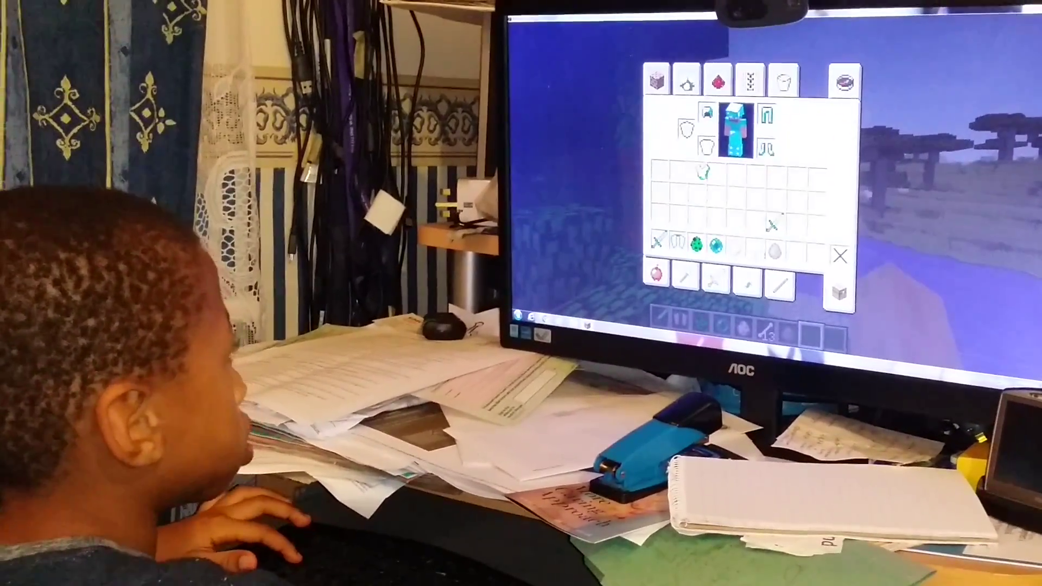
pyautogui.click(702, 174)
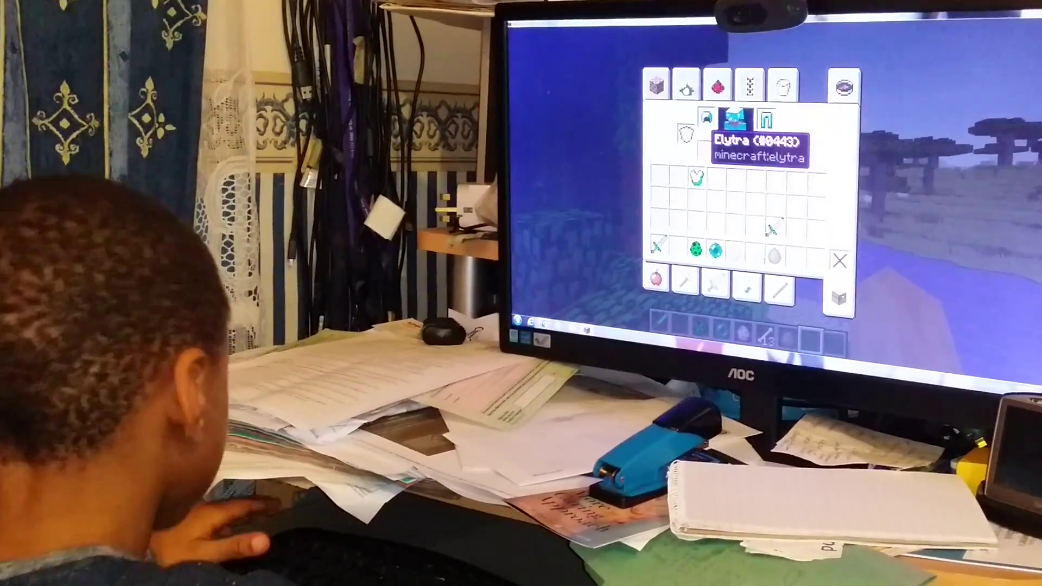
pyautogui.press('e')
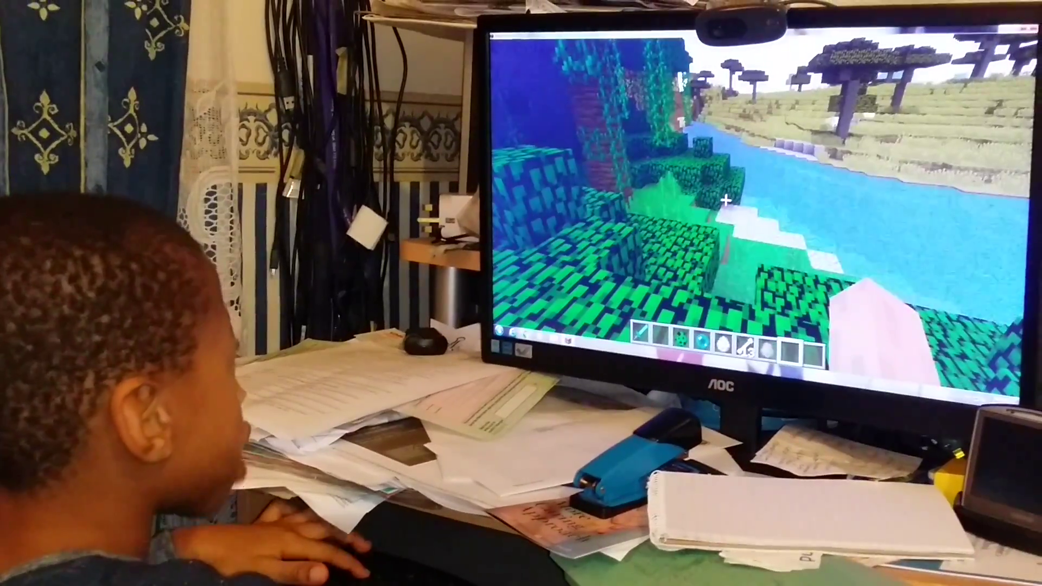
# Step: Cycle F5 camera views back to first person and fly up over the island
pyautogui.press('F5')
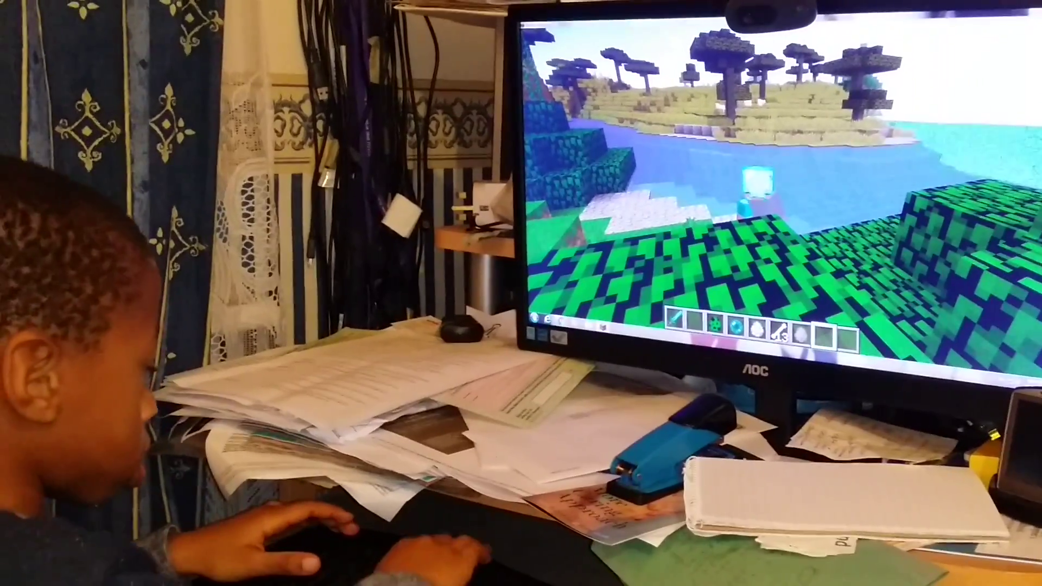
pyautogui.press('F5')
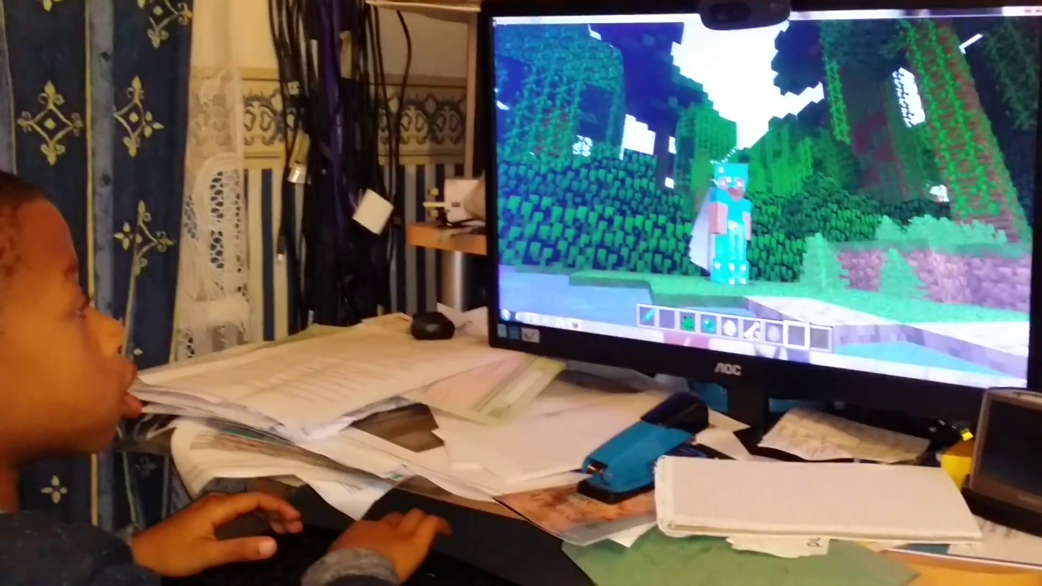
pyautogui.press('F5')
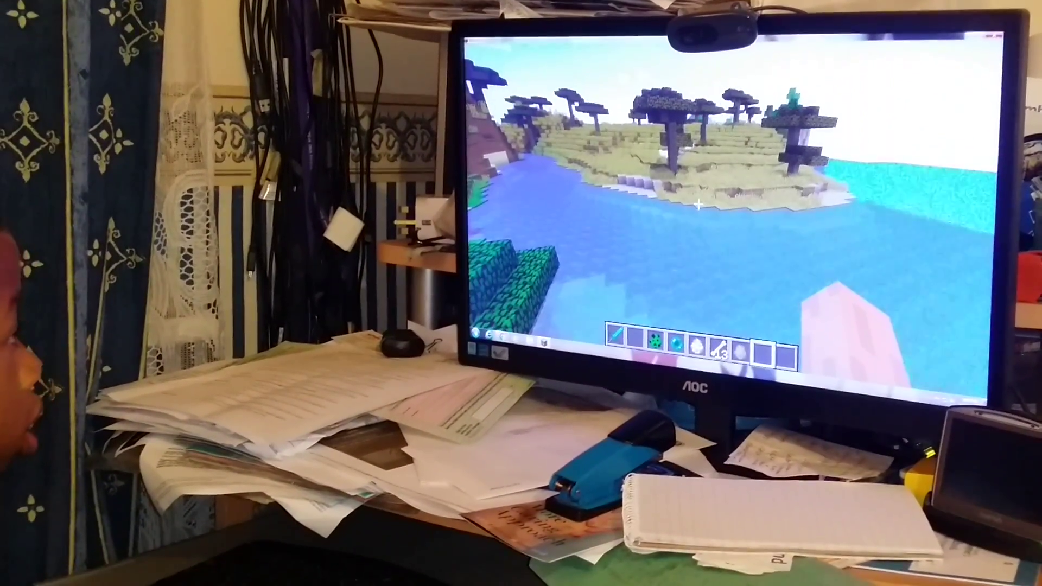
pyautogui.press('w')
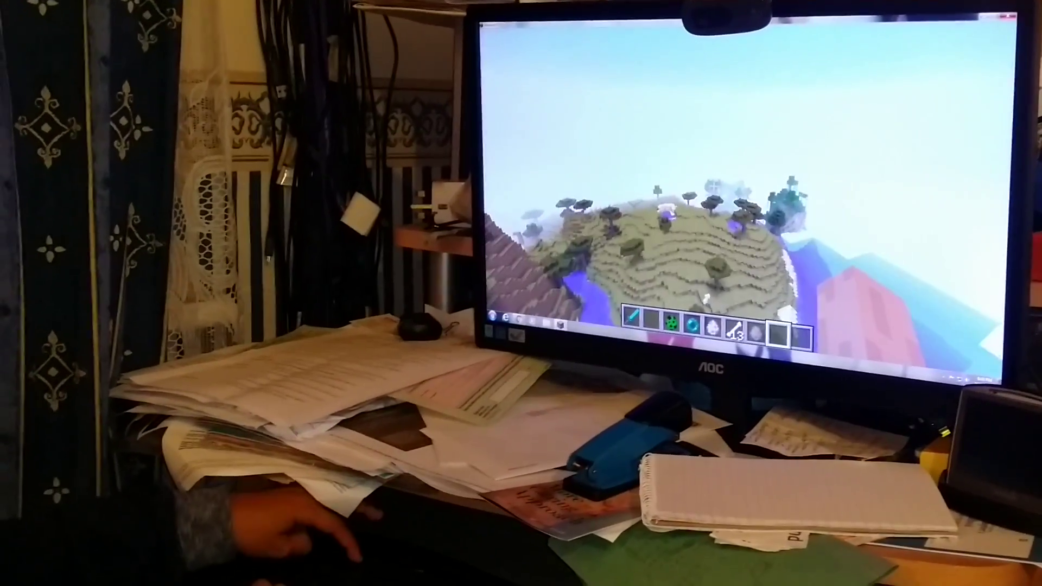
# Step: Deploy the Elytra and glide, toggling between third-person and first-person views
pyautogui.press('F5')
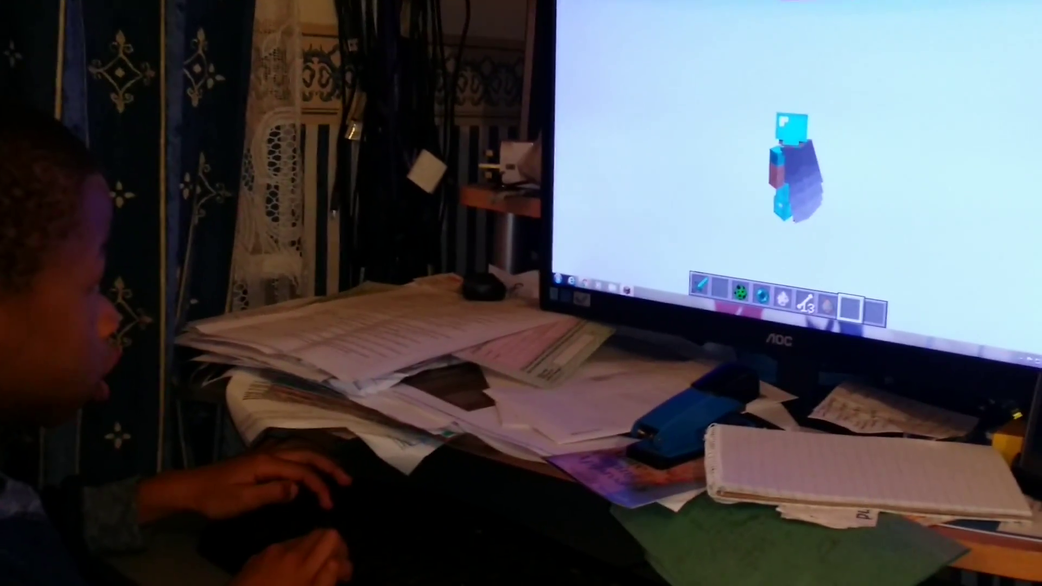
pyautogui.press('space')
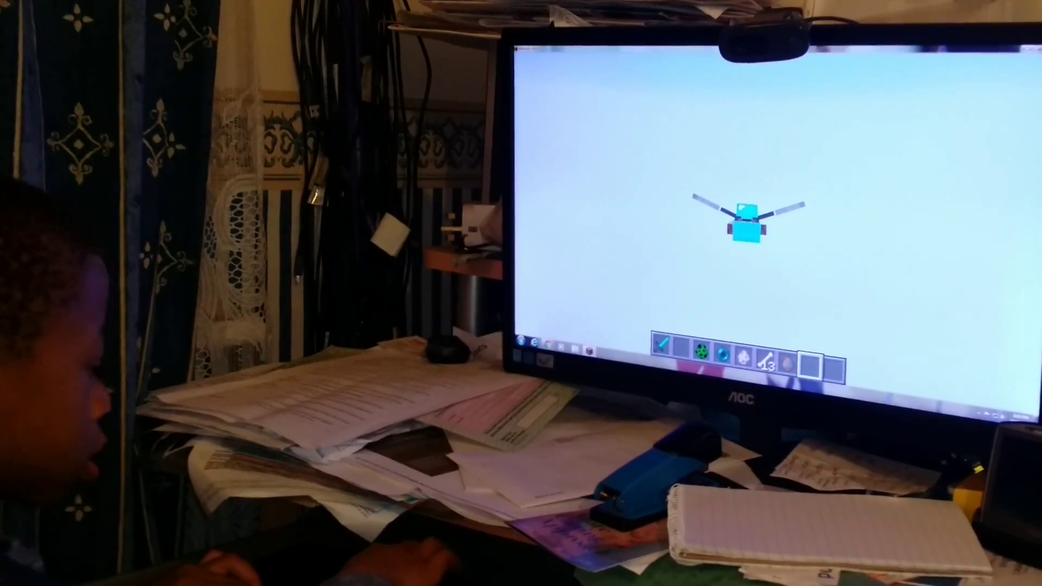
pyautogui.press('F5')
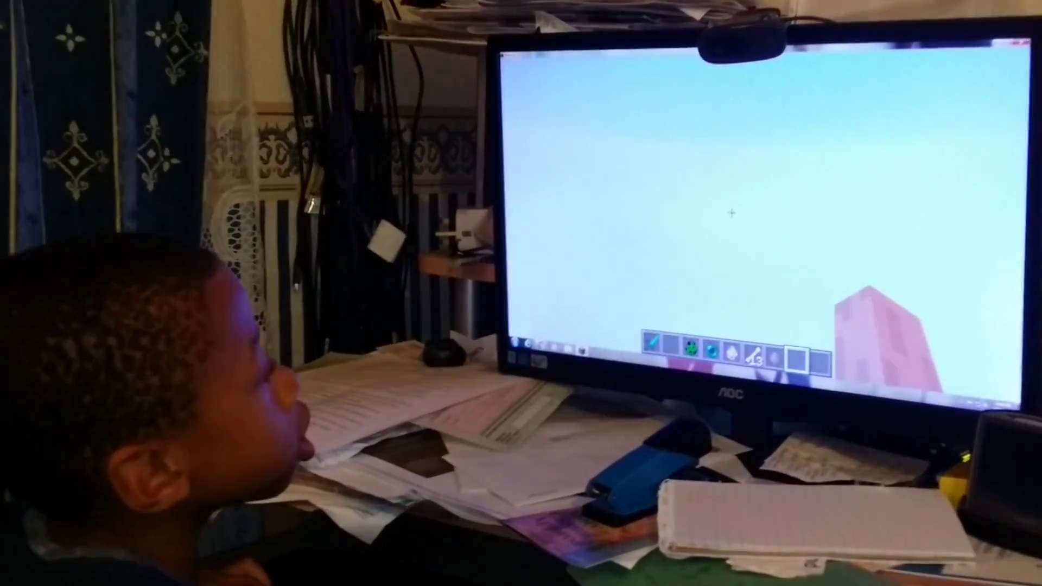
pyautogui.press('F5')
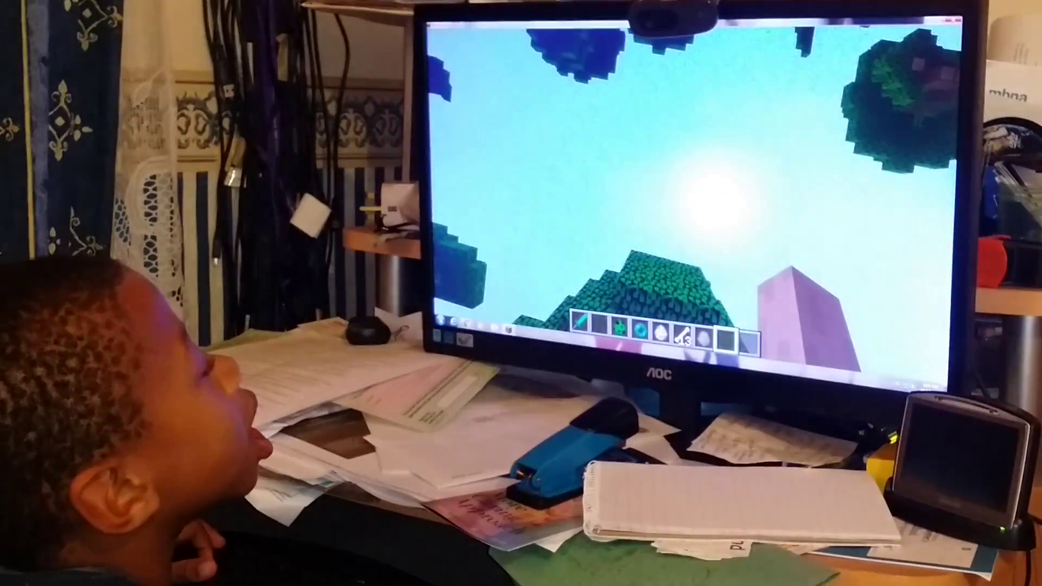
# Step: Throw an ender pearl at the floating tree islands and fly toward them
pyautogui.press('6')
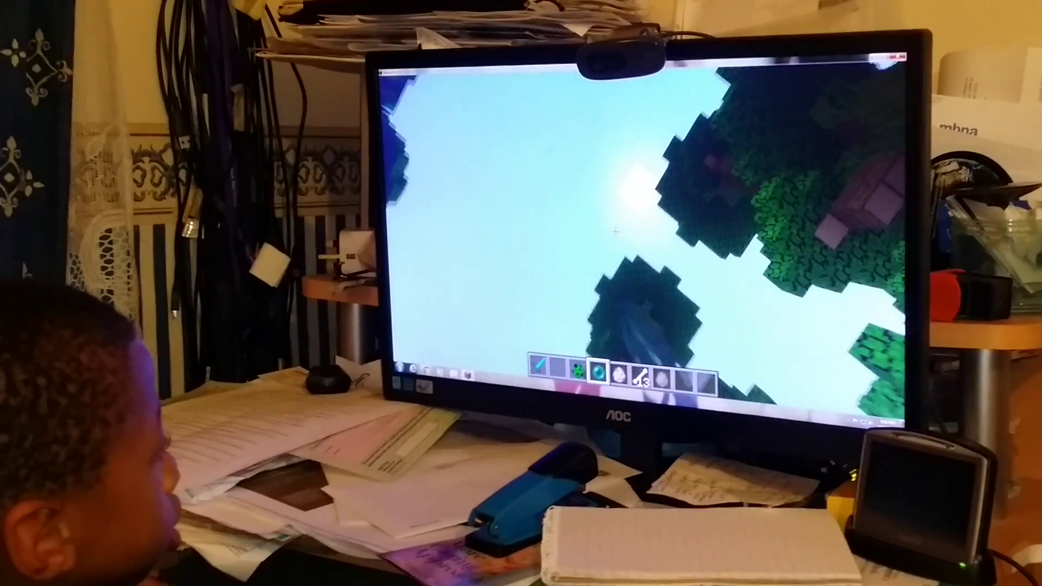
pyautogui.rightClick(615, 232)
pyautogui.rightClick(618, 239)
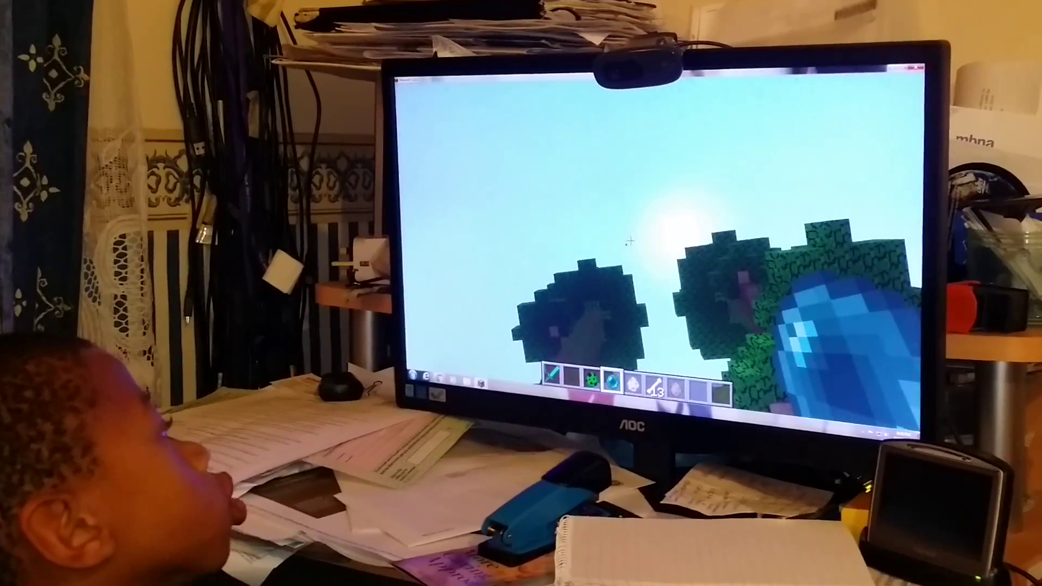
pyautogui.press('w')
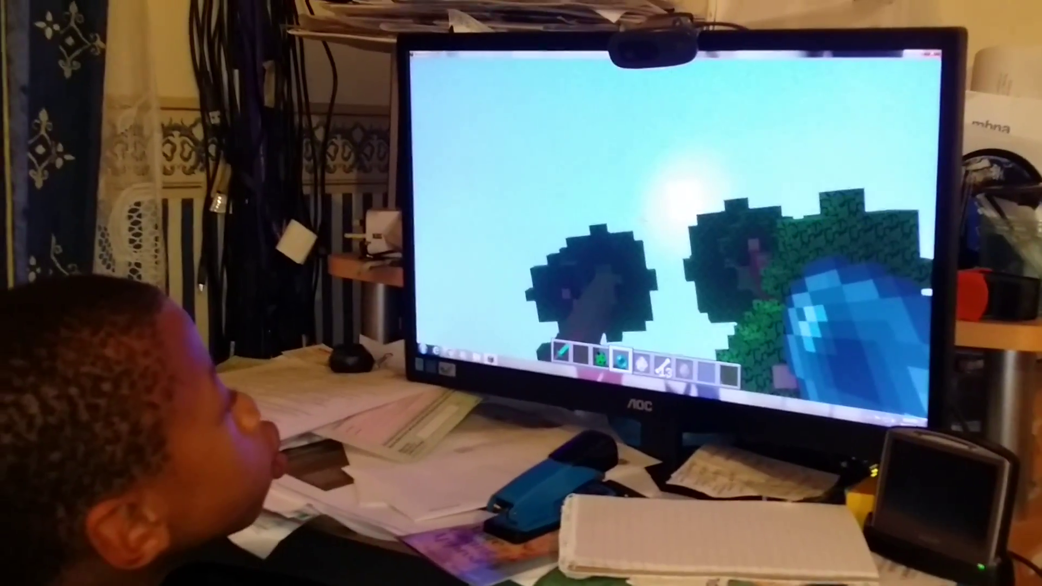
# Step: Fly forward into the tree island's leafy canopy and rise above the treetops
pyautogui.press('w')
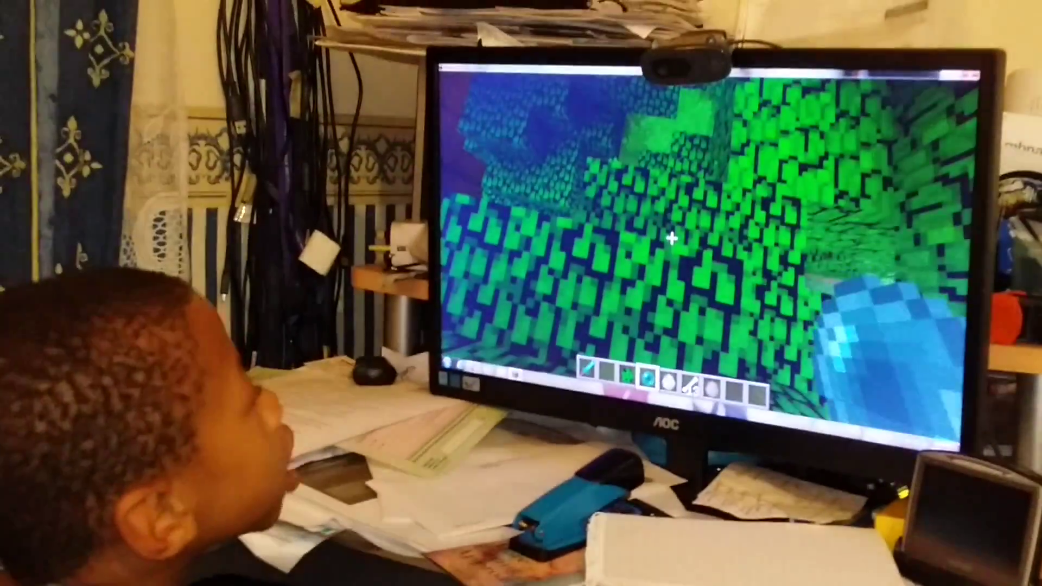
pyautogui.press('space')
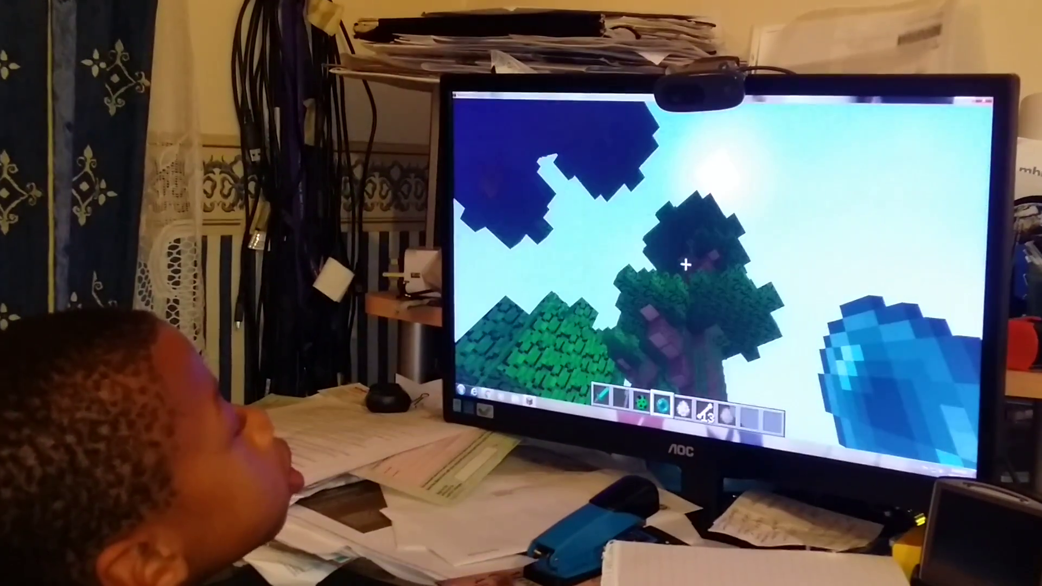